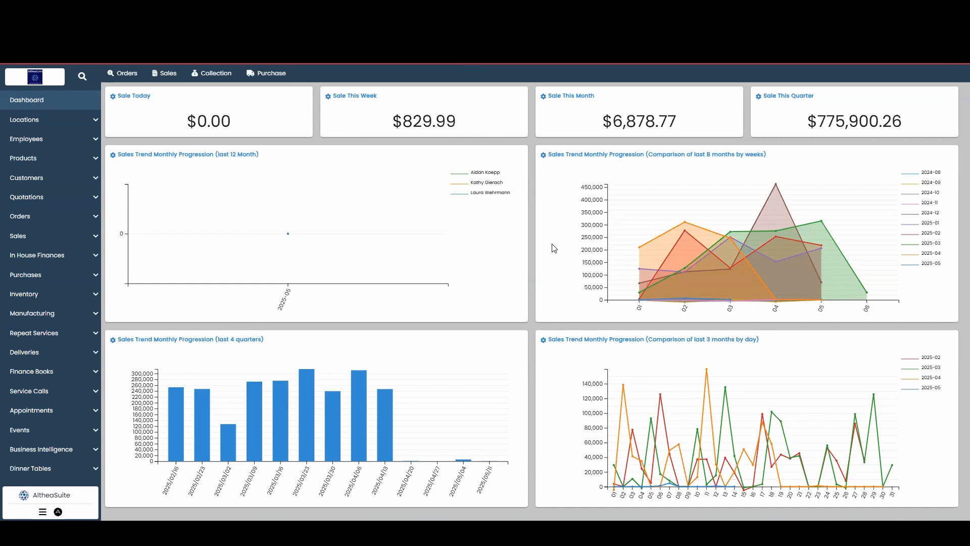
Create a new order with May 16, 2025 as the requested delivery date
click(41, 217)
click(43, 237)
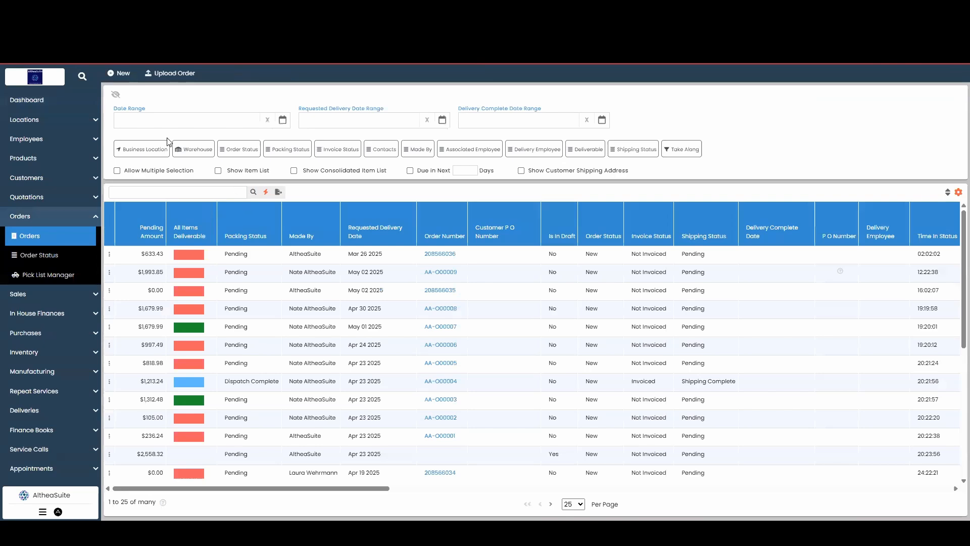
click(124, 75)
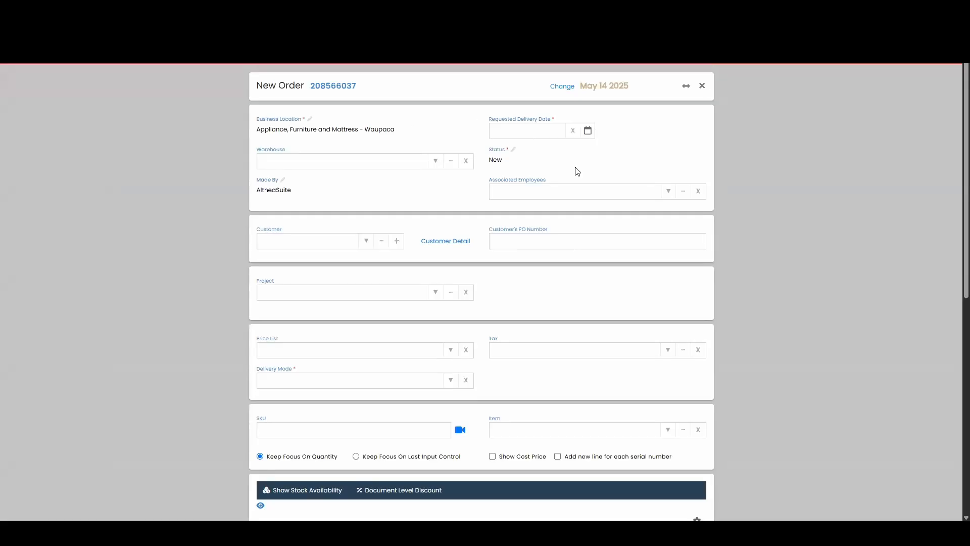
click(588, 131)
click(581, 208)
Select AltheaSuite as the order's customer
click(367, 241)
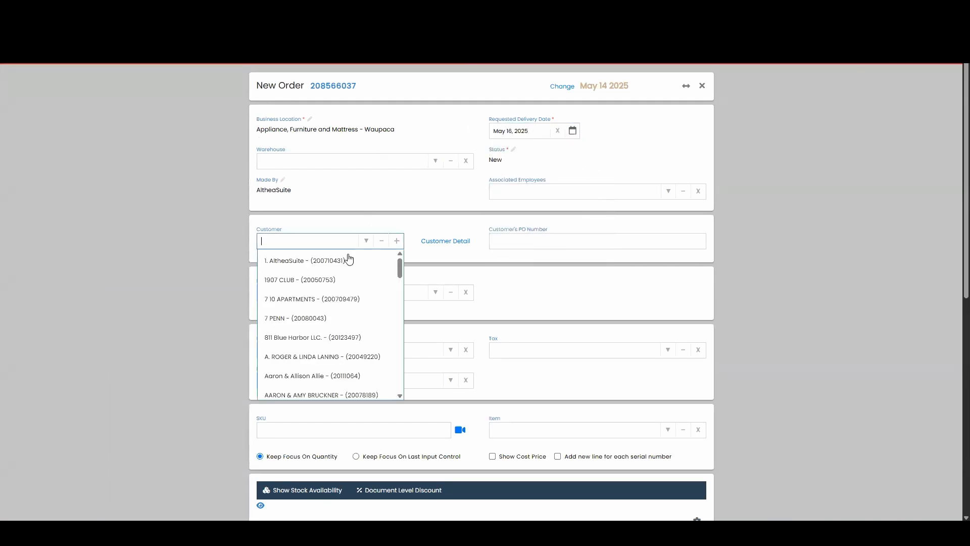
click(348, 257)
scroll(353, 235, down, 2)
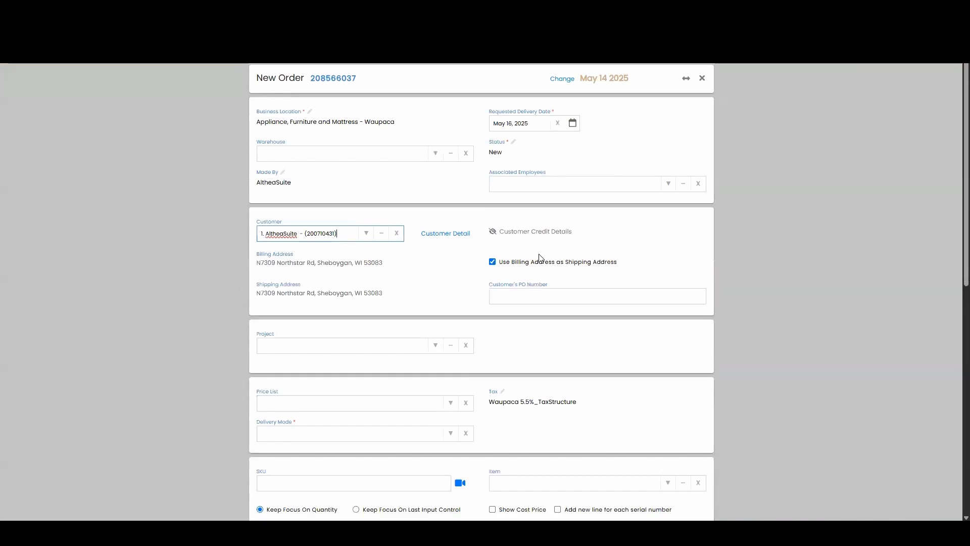
scroll(522, 245, up, 2)
scroll(464, 189, down, 3)
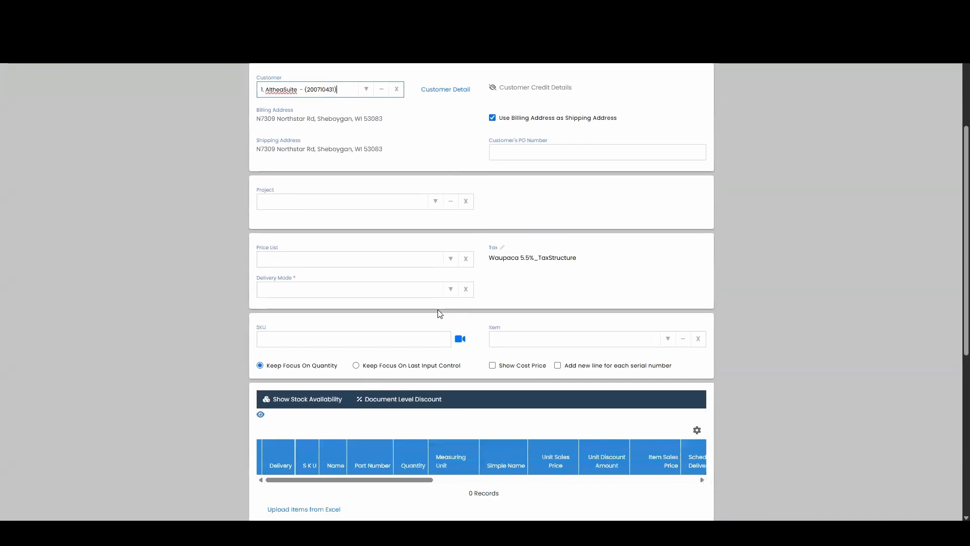
Set the delivery mode to "All items will be delivered to shipping address"
click(450, 288)
click(384, 330)
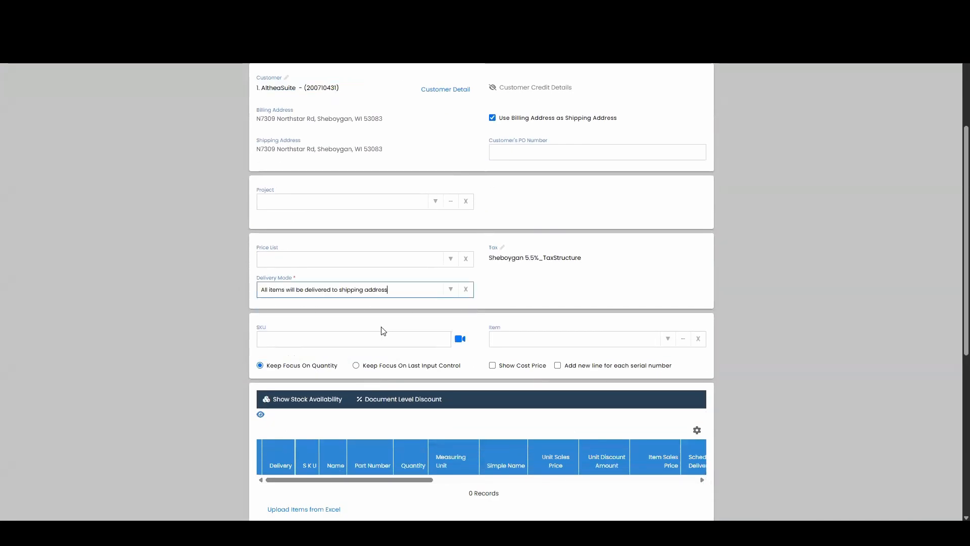
scroll(786, 196, down, 1)
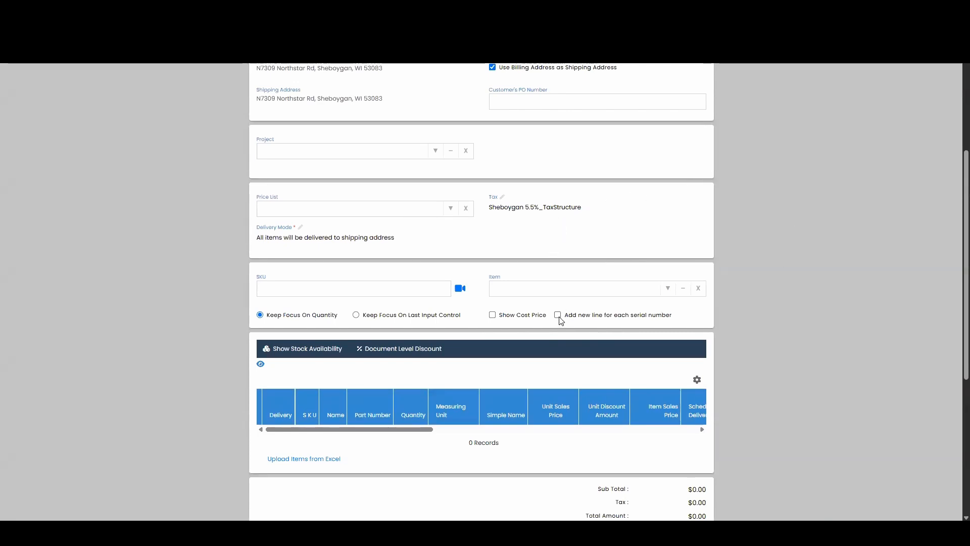
Enable adding a new line for each serial number and add the Oscar Power Lift Recliner item 159055PH
scroll(560, 319, up, 1)
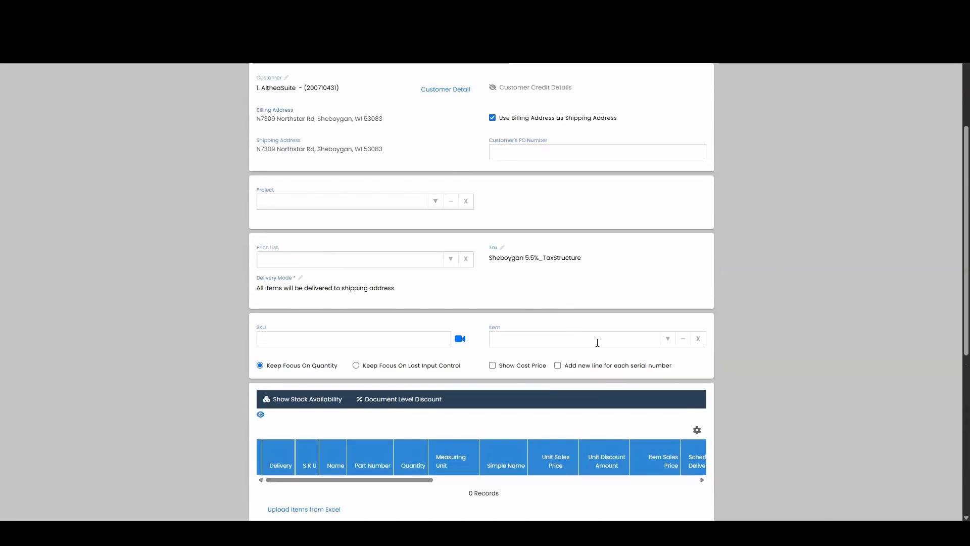
click(557, 366)
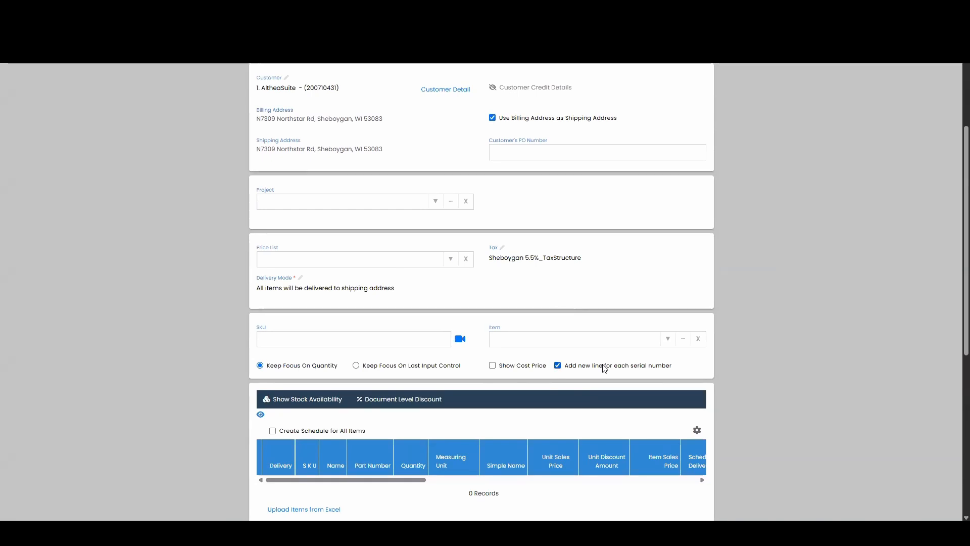
click(550, 336)
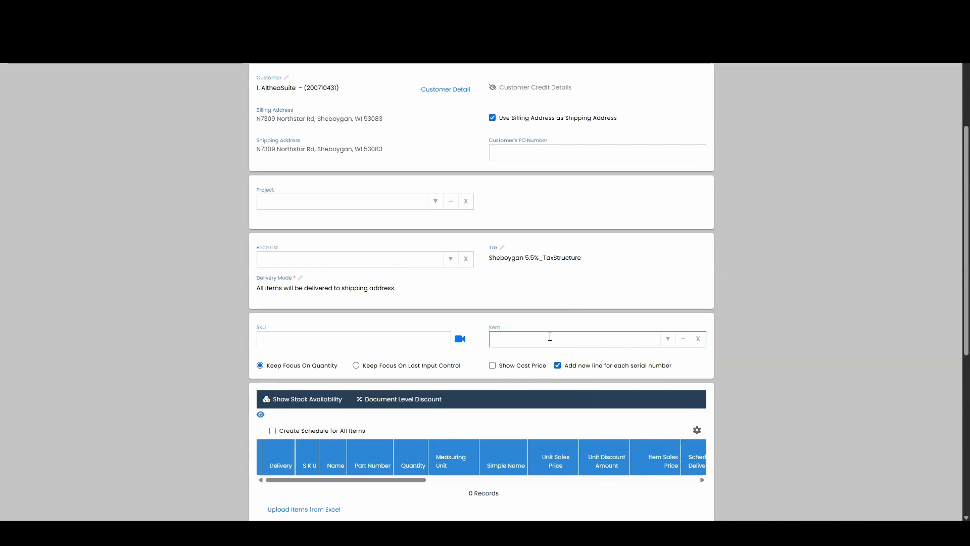
text(159055PH)
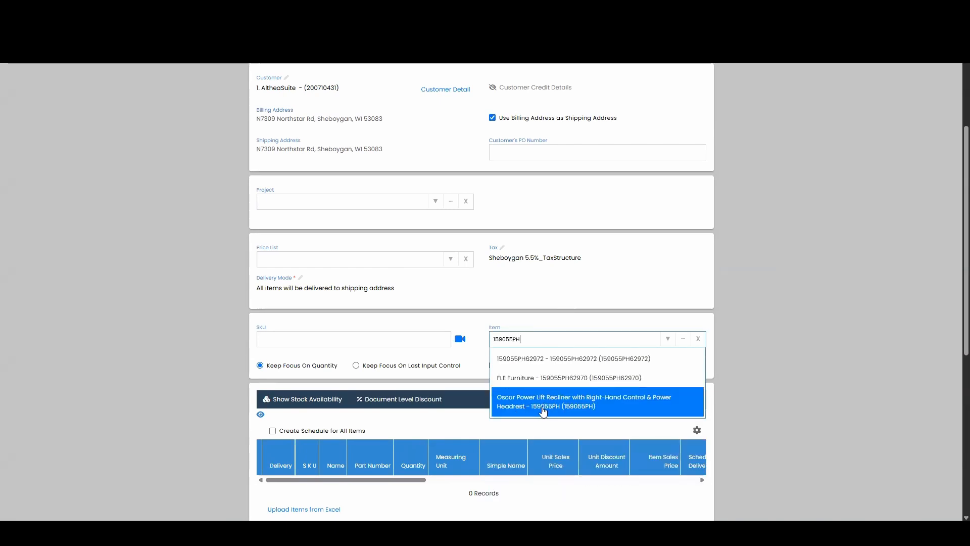
click(562, 411)
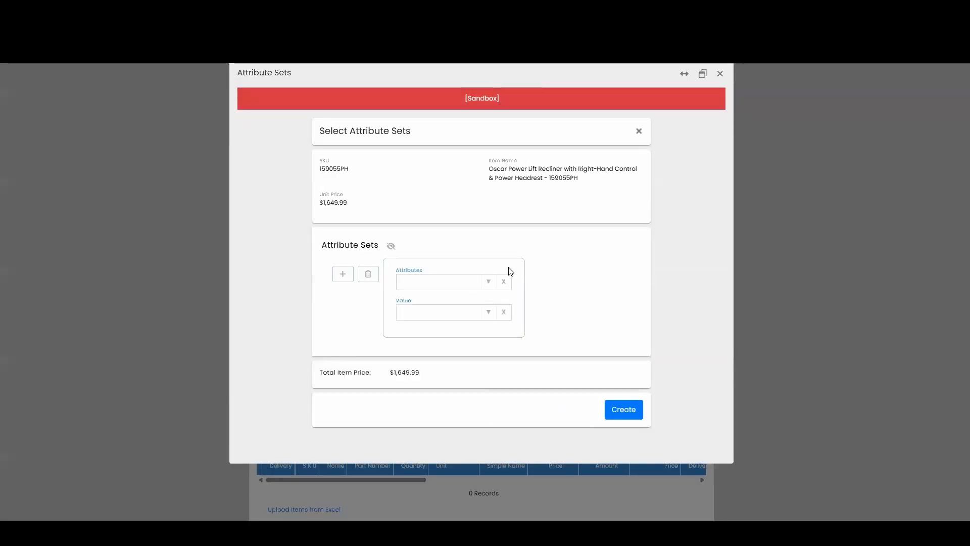
Create the recliner's attribute set with the Cover attribute set to 62972
click(488, 286)
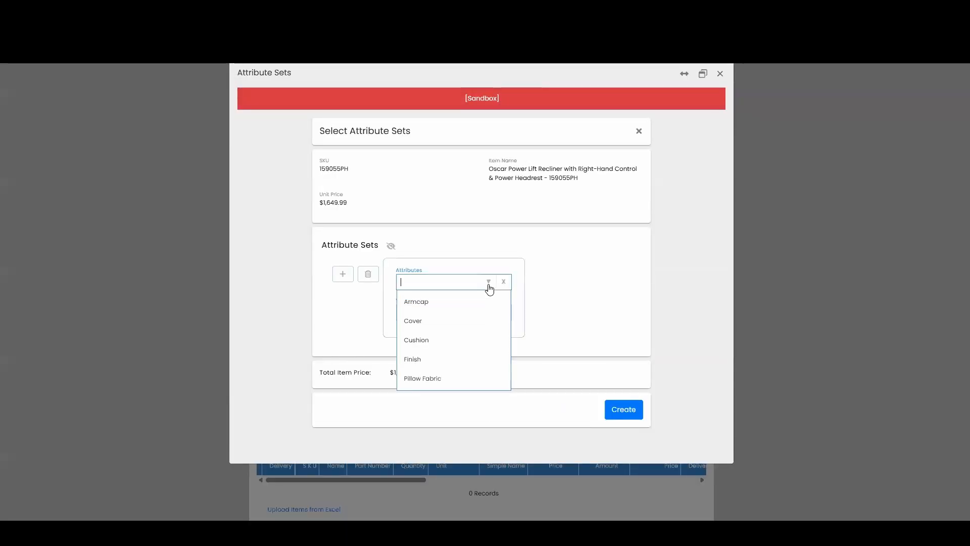
click(439, 321)
click(448, 314)
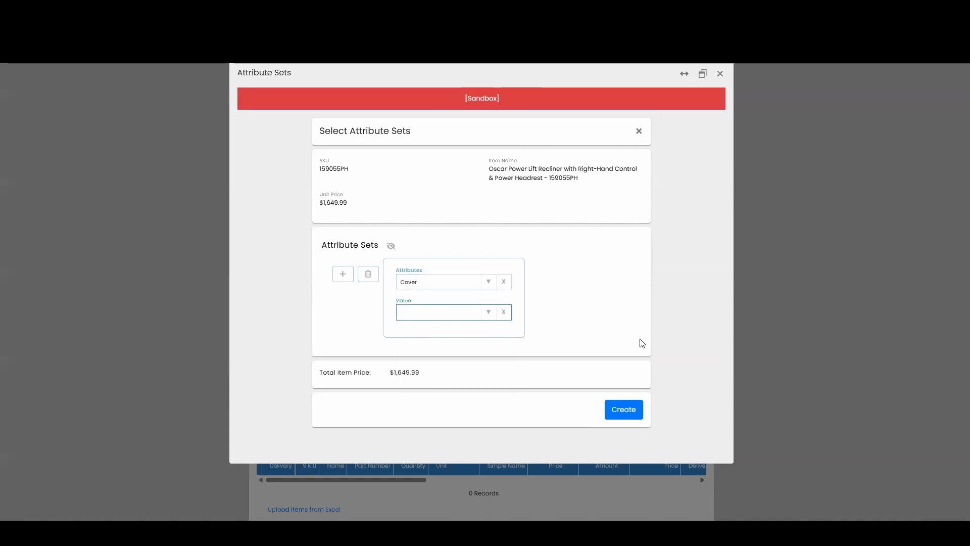
click(490, 317)
scroll(481, 361, down, 3)
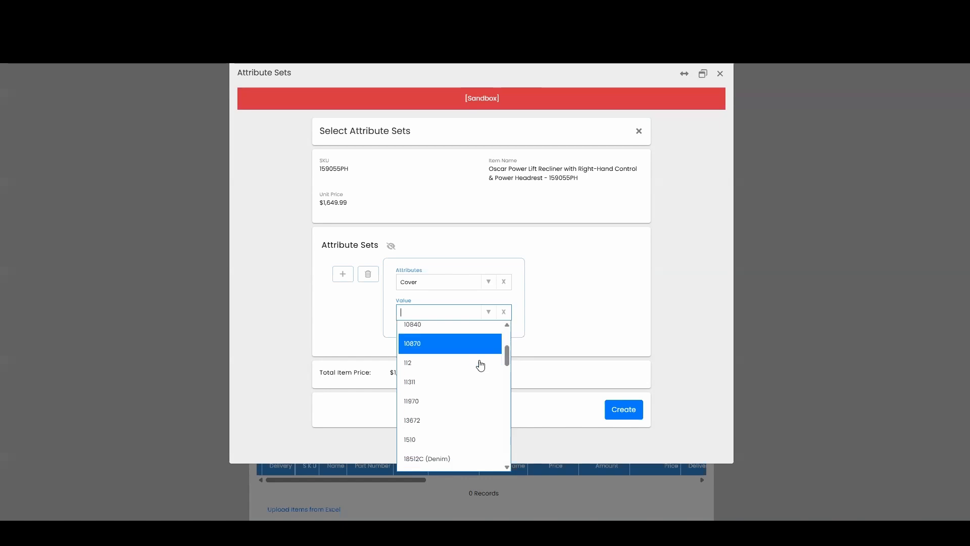
scroll(481, 365, down, 2)
scroll(479, 364, up, 5)
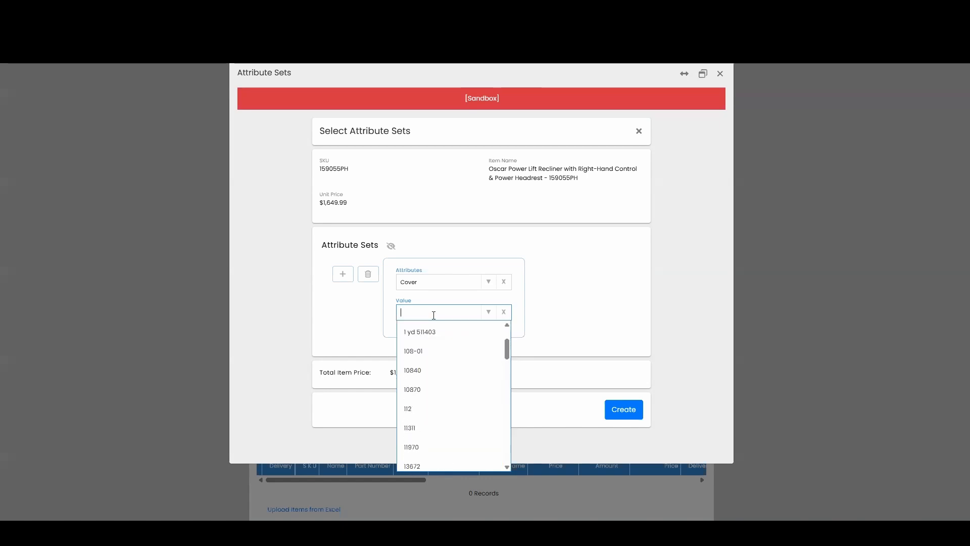
text(62972)
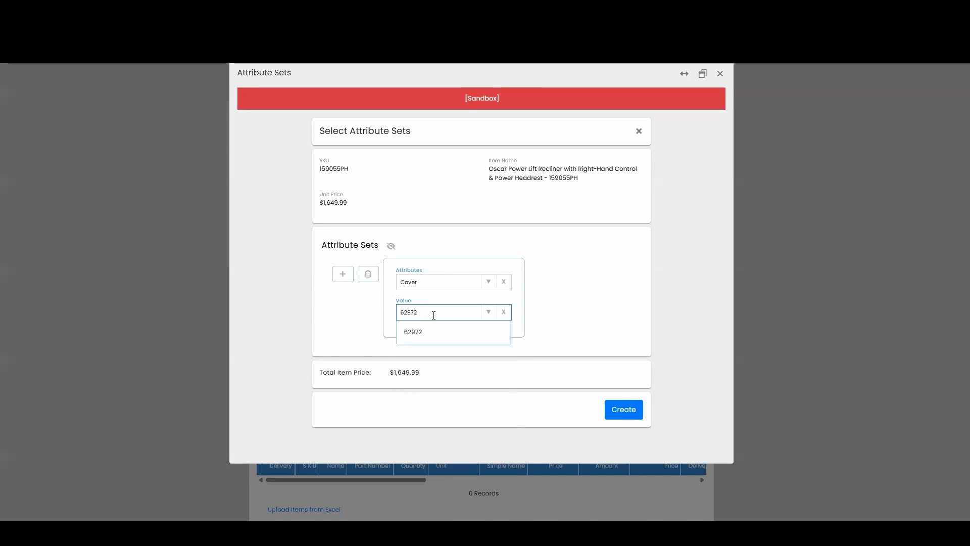
click(431, 331)
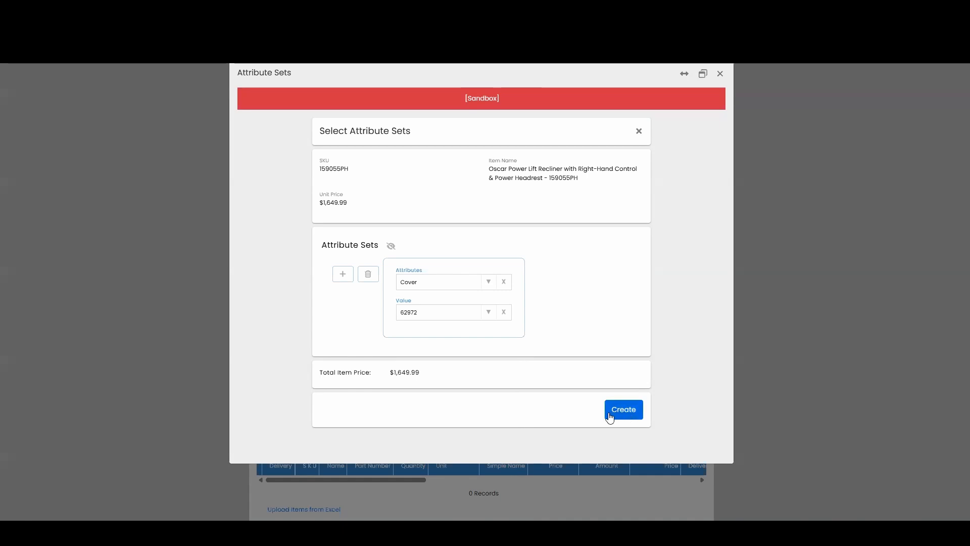
click(629, 418)
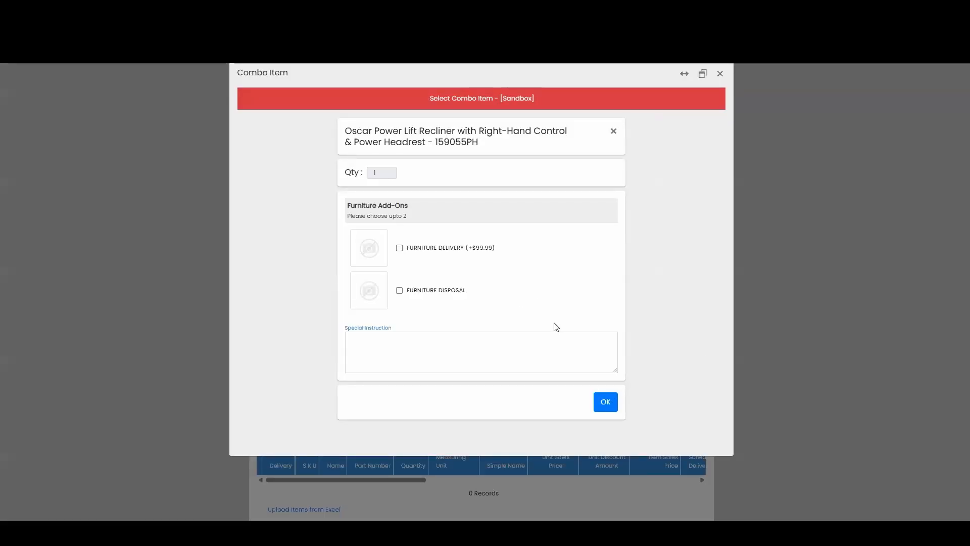
Include the Furniture Delivery add-on with the recliner and accept the combo selection
click(398, 248)
click(609, 404)
scroll(525, 254, down, 3)
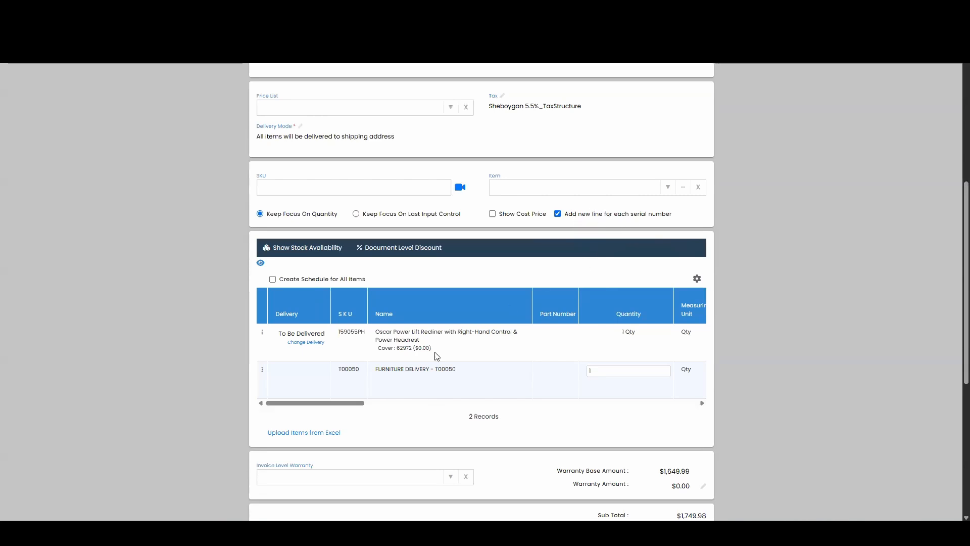
Look through the serial numbers available for the recliner line with cover 62972
drag(332, 407, 529, 401)
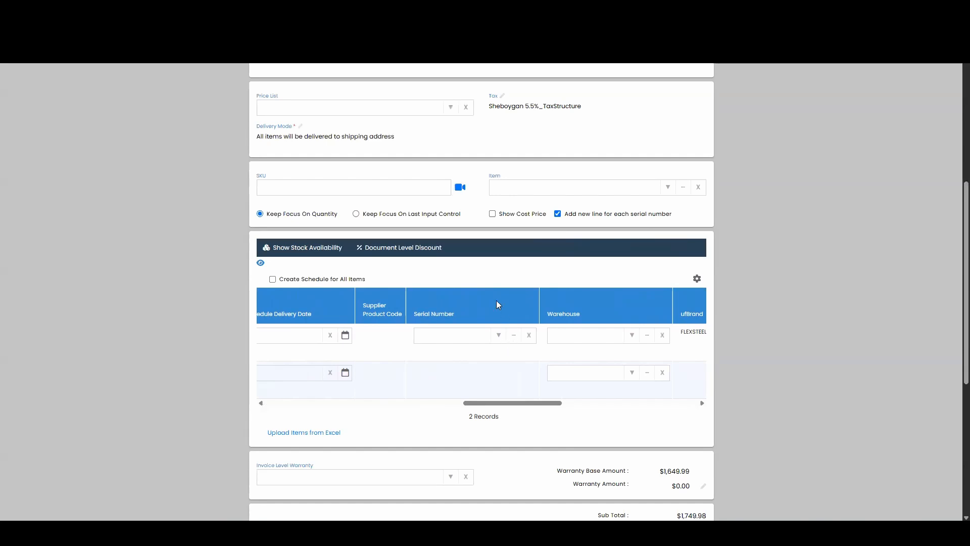
click(497, 337)
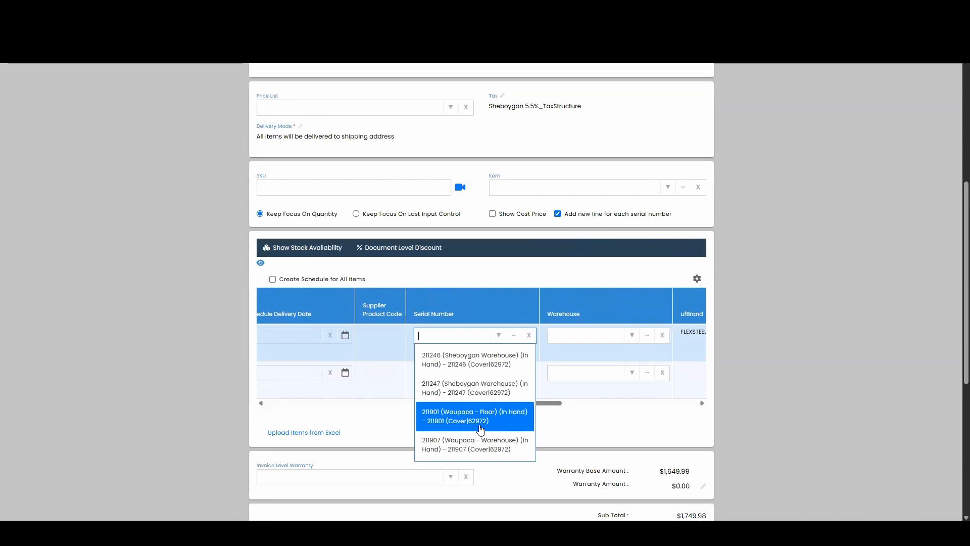
click(508, 451)
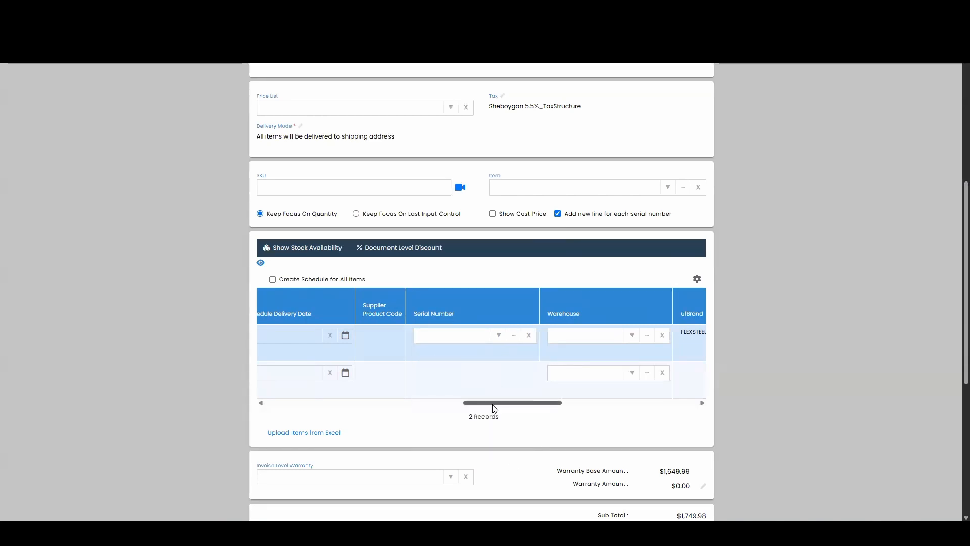
drag(489, 404, 269, 411)
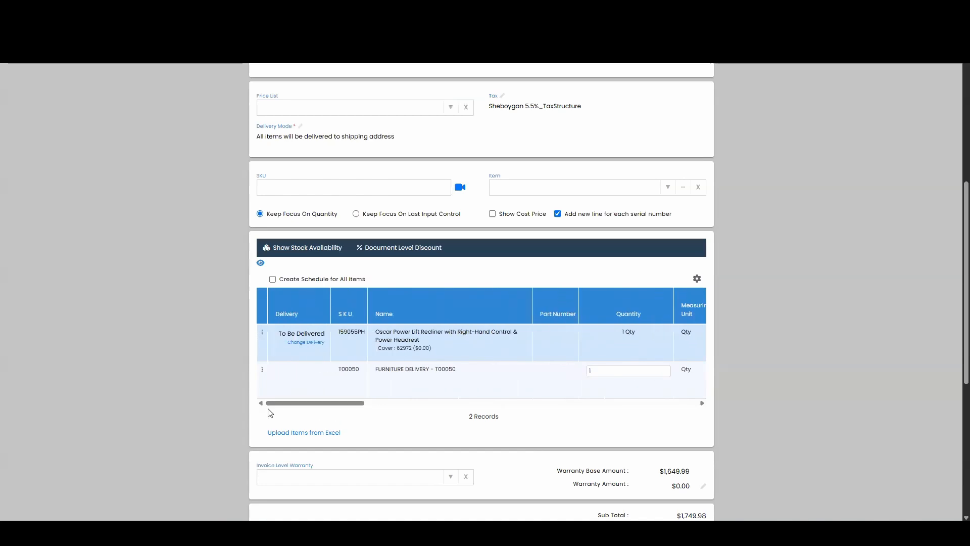
Modify the recliner line's attributes so that the Cover value is 62973
click(262, 332)
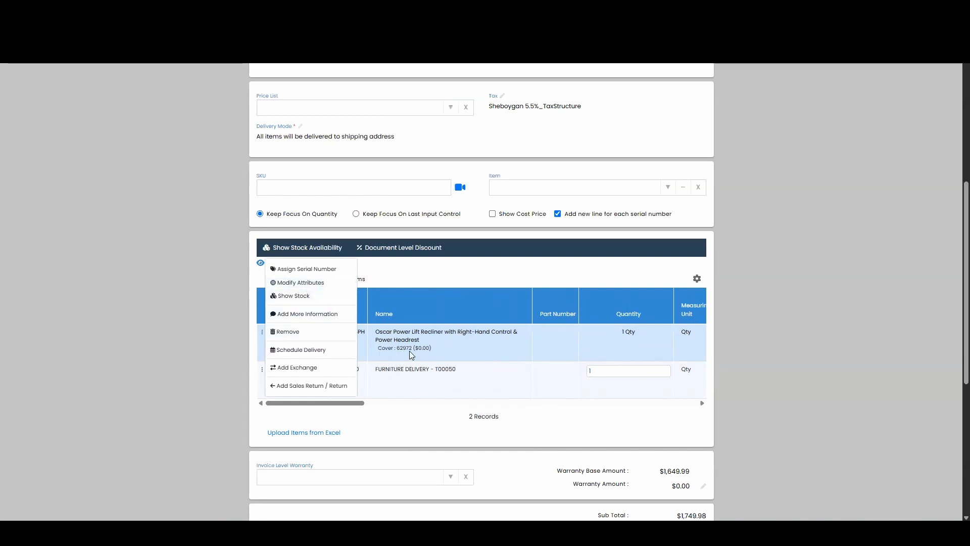
click(309, 284)
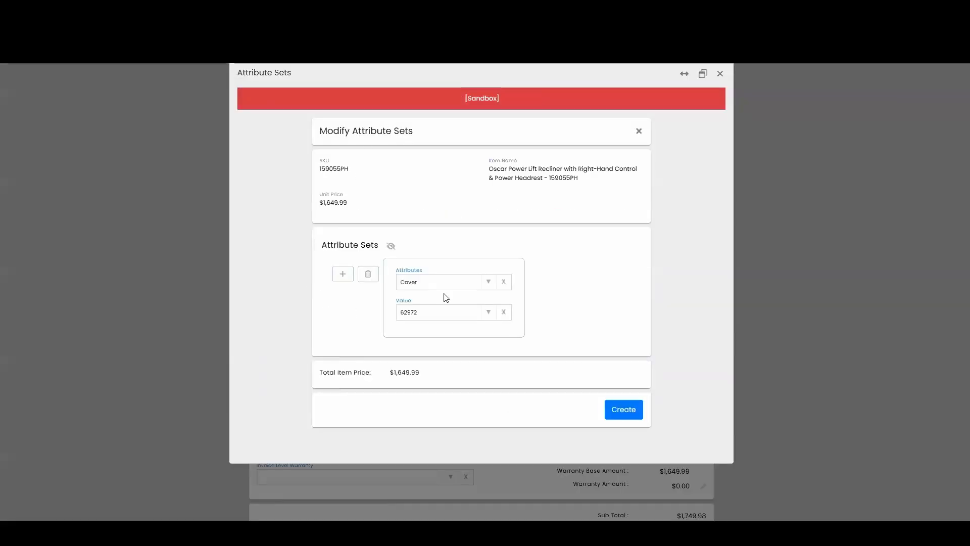
click(437, 314)
key(BackSpace)
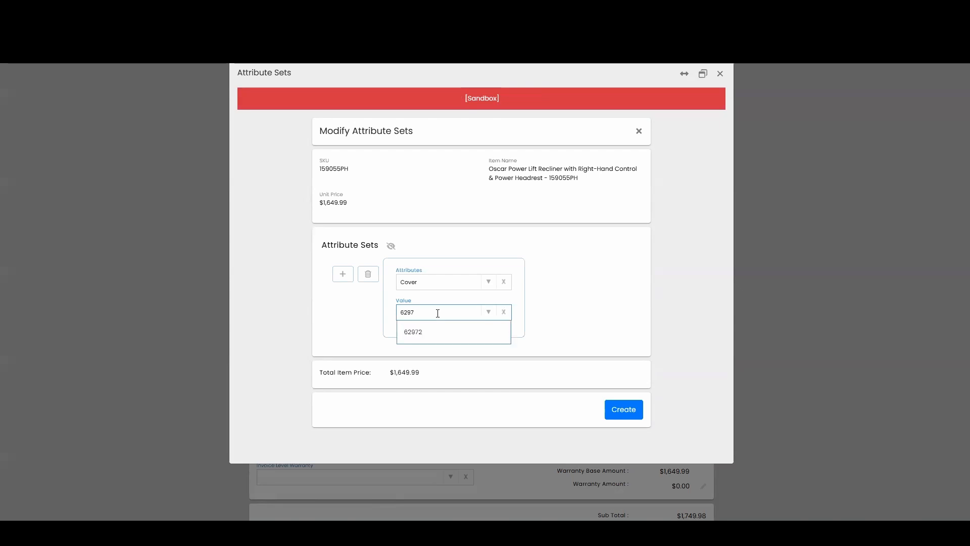
click(588, 298)
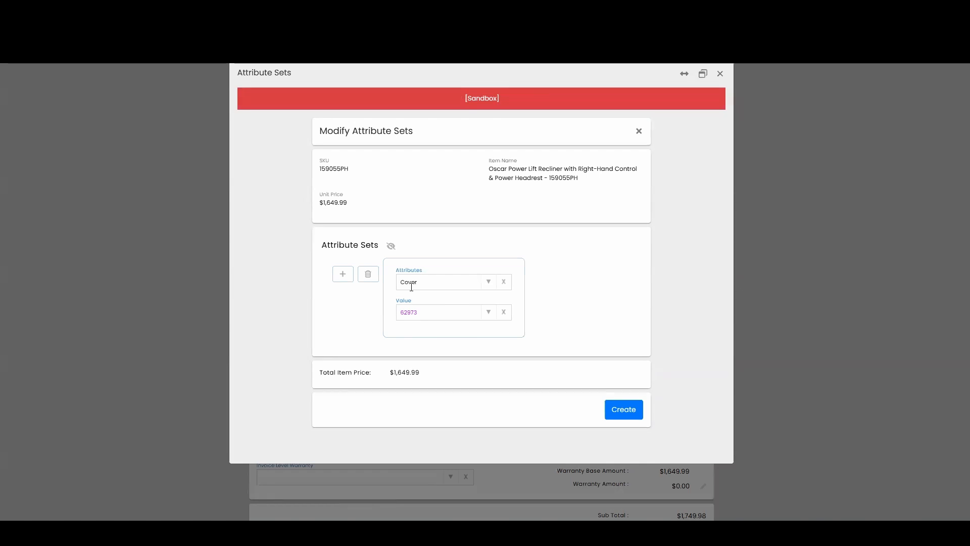
click(617, 419)
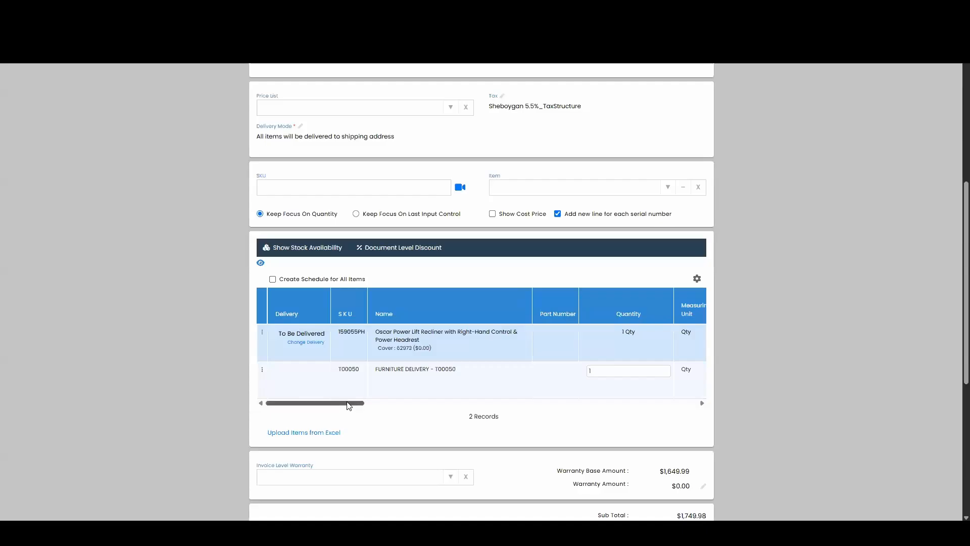
Check which serial numbers are available for the recliner line with cover 62973
drag(348, 406, 554, 402)
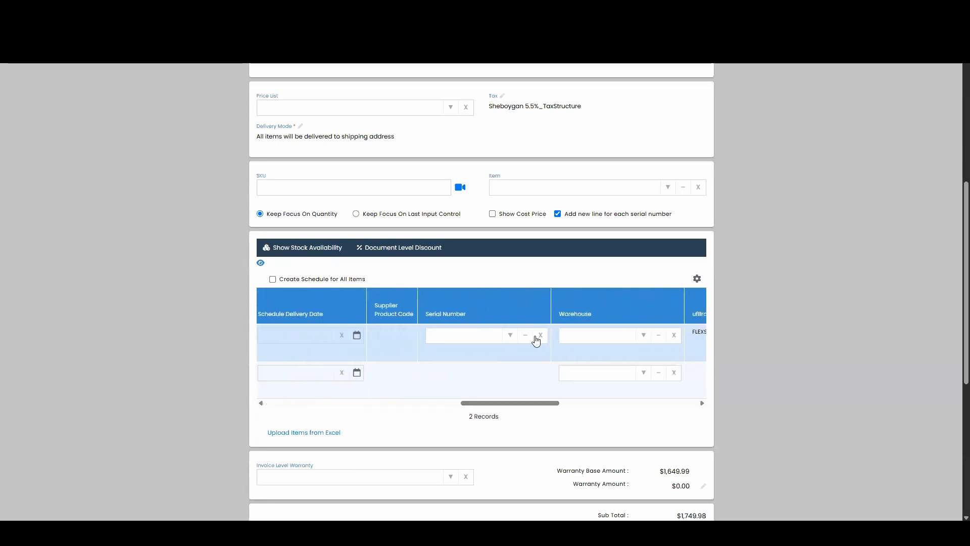
click(485, 338)
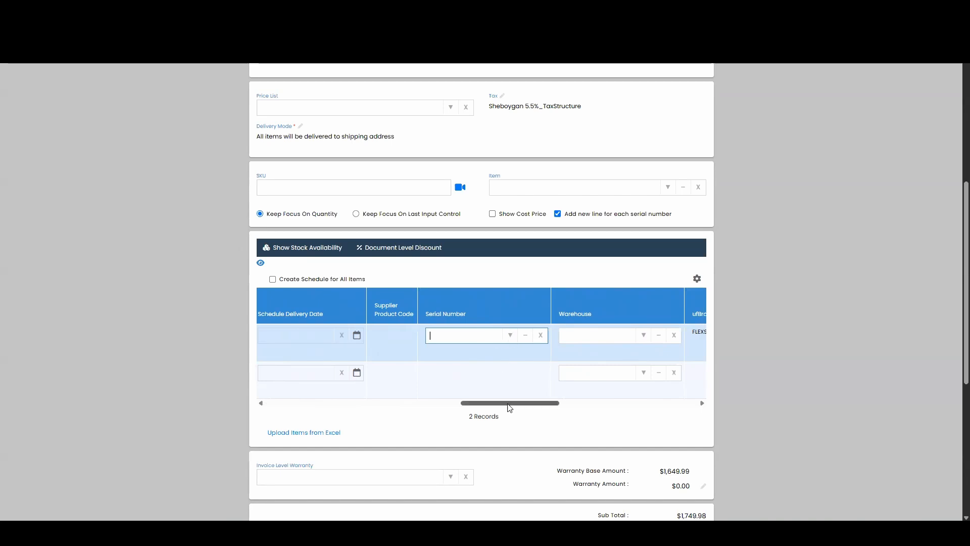
drag(512, 408, 305, 402)
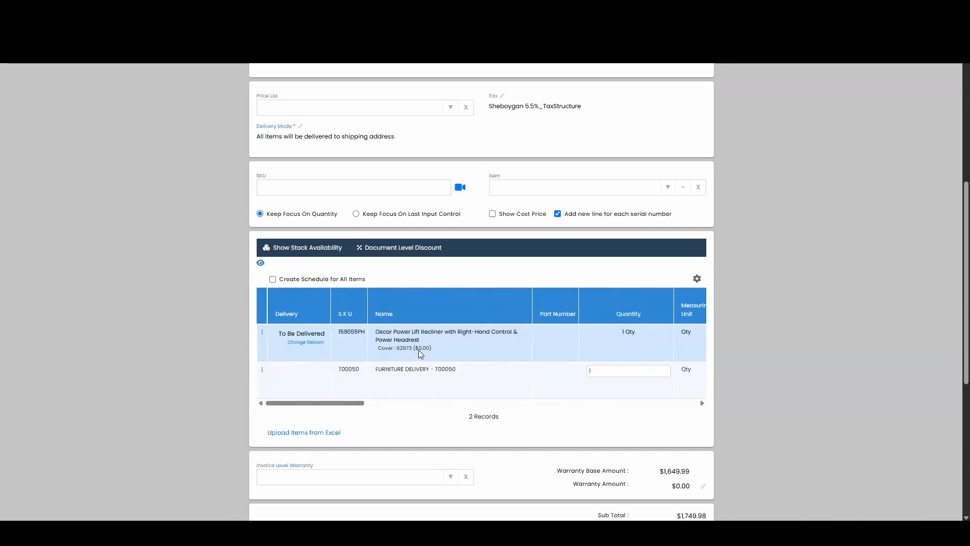
Modify the recliner line's attributes so that the Cover value is 62972
click(263, 331)
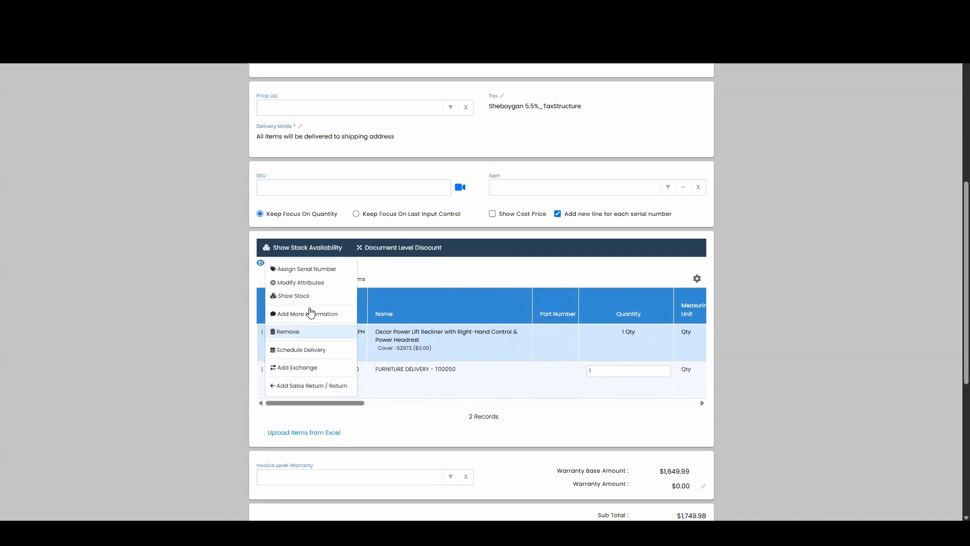
click(326, 285)
click(441, 312)
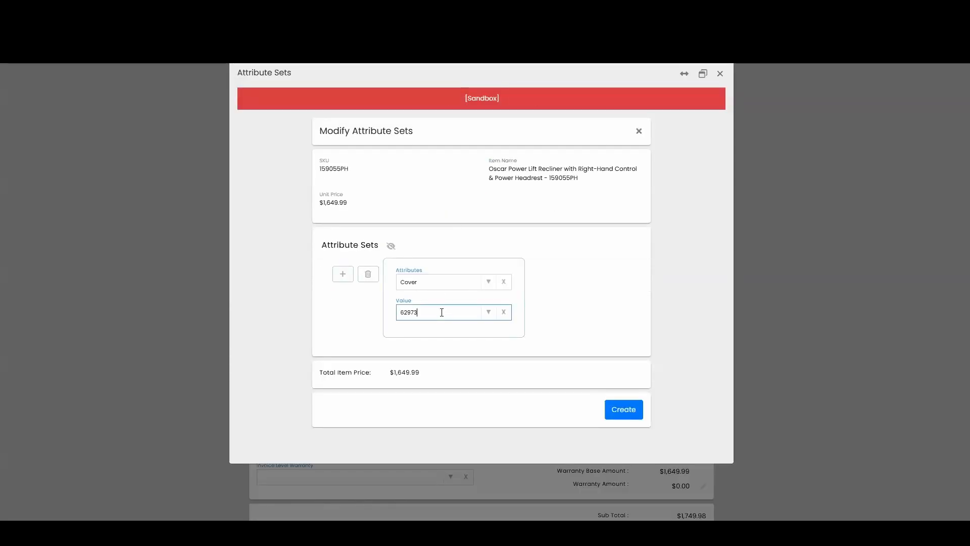
key(BackSpace)
text(2)
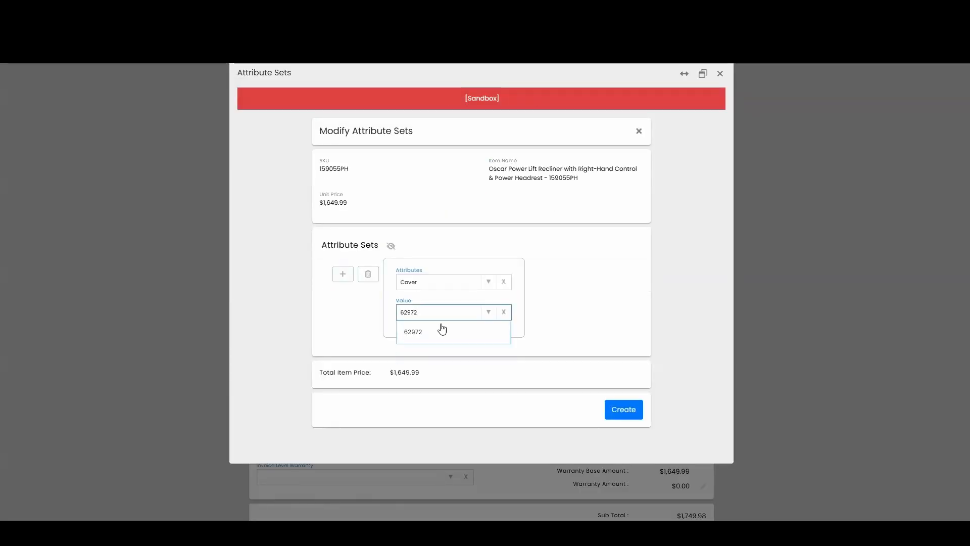
click(442, 329)
click(627, 411)
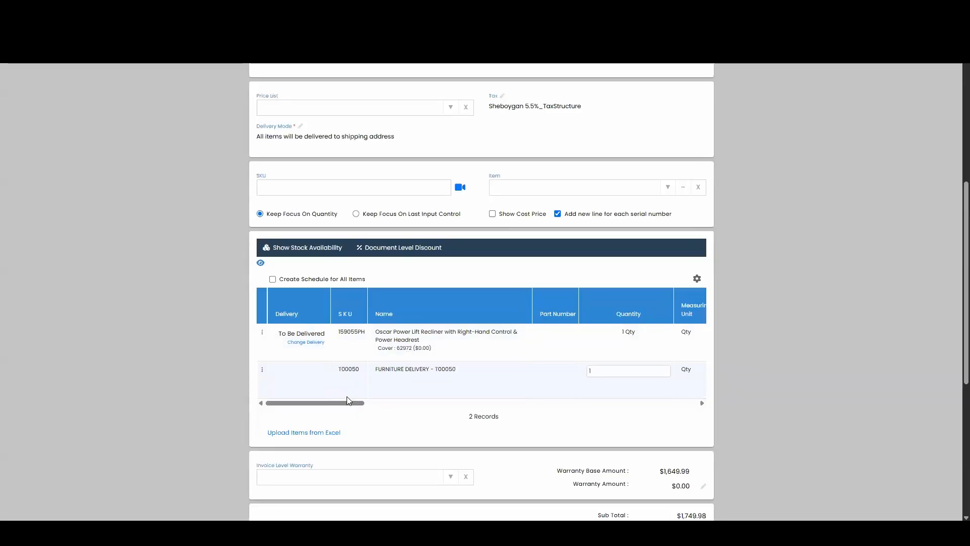
Assign in-hand serial number 211246 from Sheboygan Warehouse to the recliner line
drag(348, 401, 539, 367)
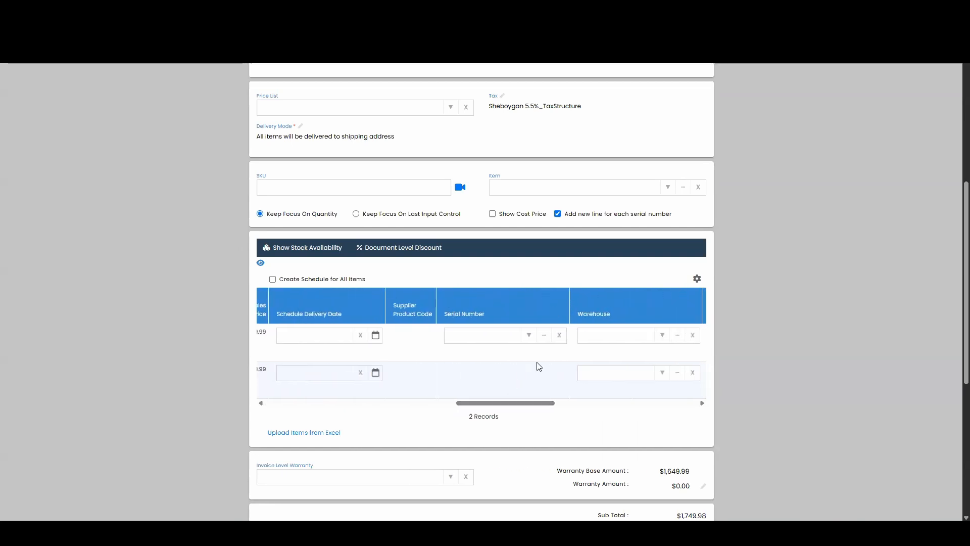
click(529, 338)
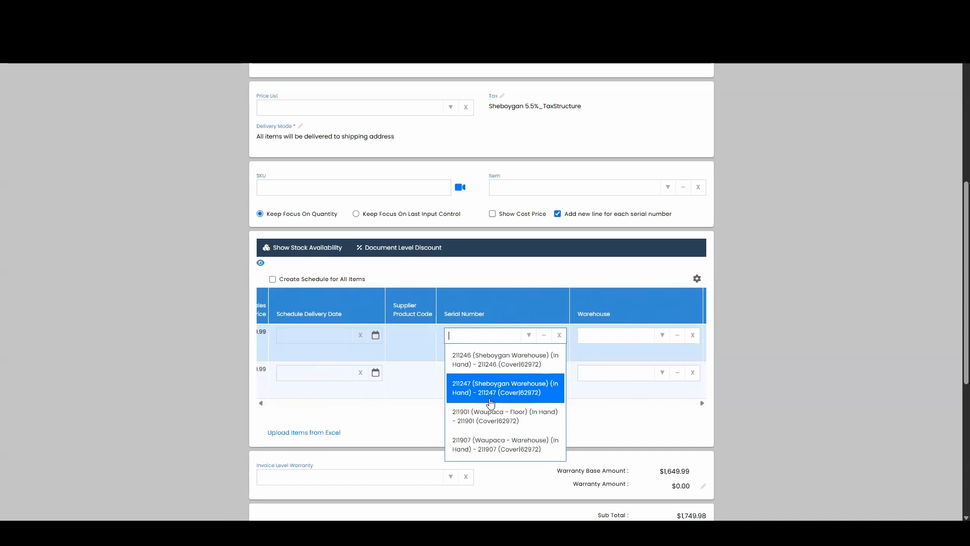
click(602, 402)
click(491, 403)
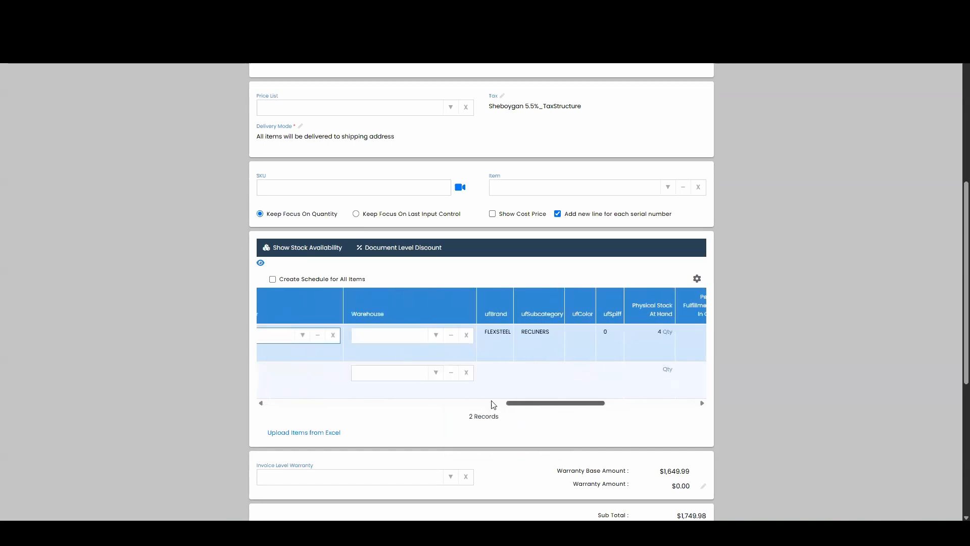
click(514, 337)
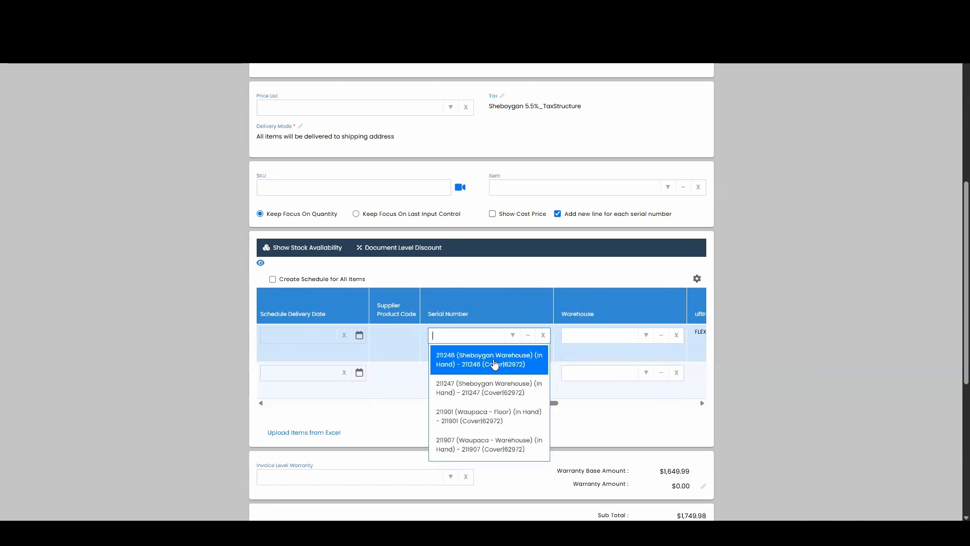
click(487, 363)
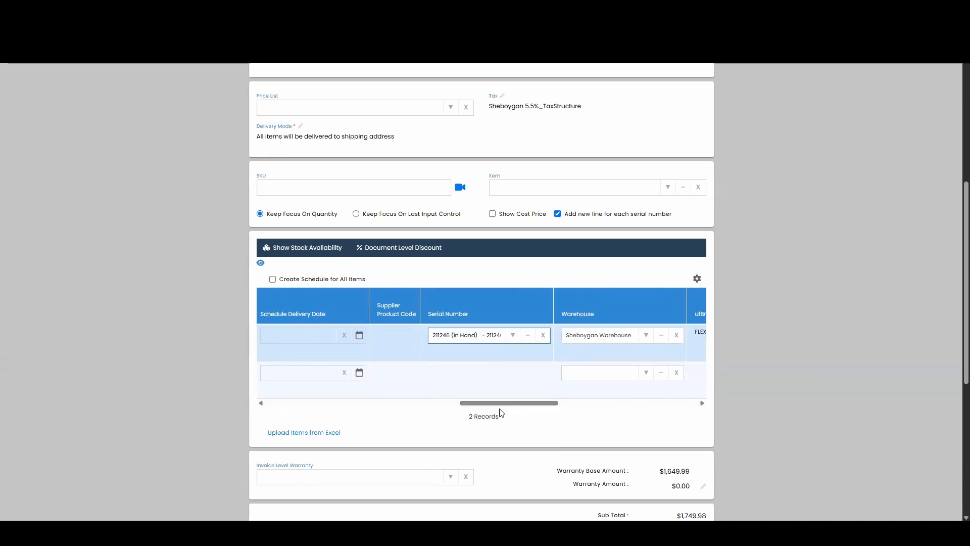
Set the order's invoice level warranty to Furniture Protection (1500 - 2499.99)
drag(499, 409, 414, 406)
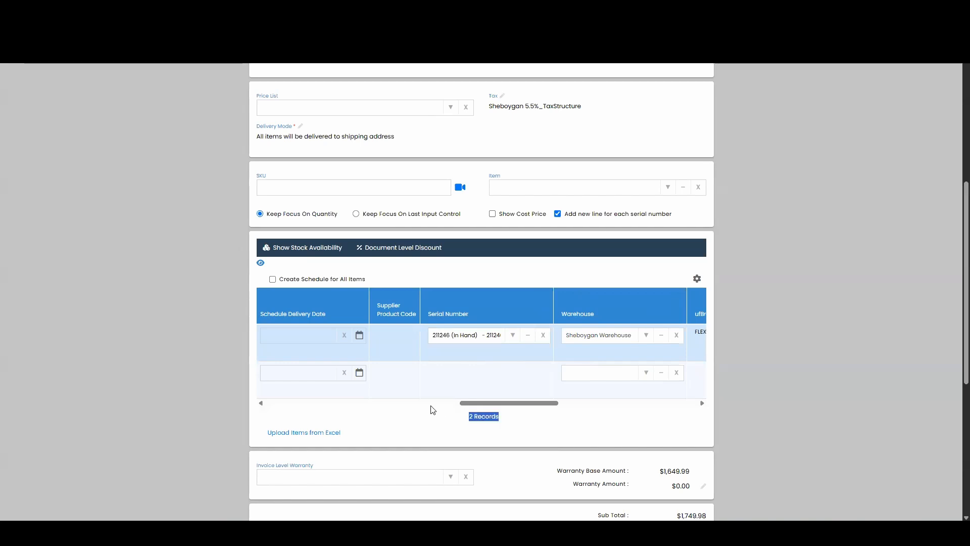
scroll(474, 426, up, 1)
drag(538, 455, 525, 456)
scroll(338, 446, left, 2)
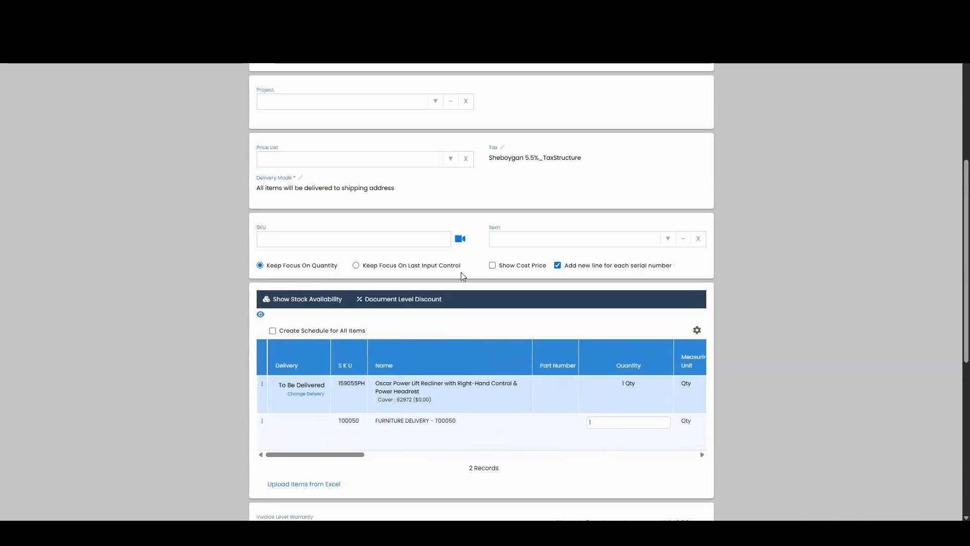
scroll(503, 268, down, 4)
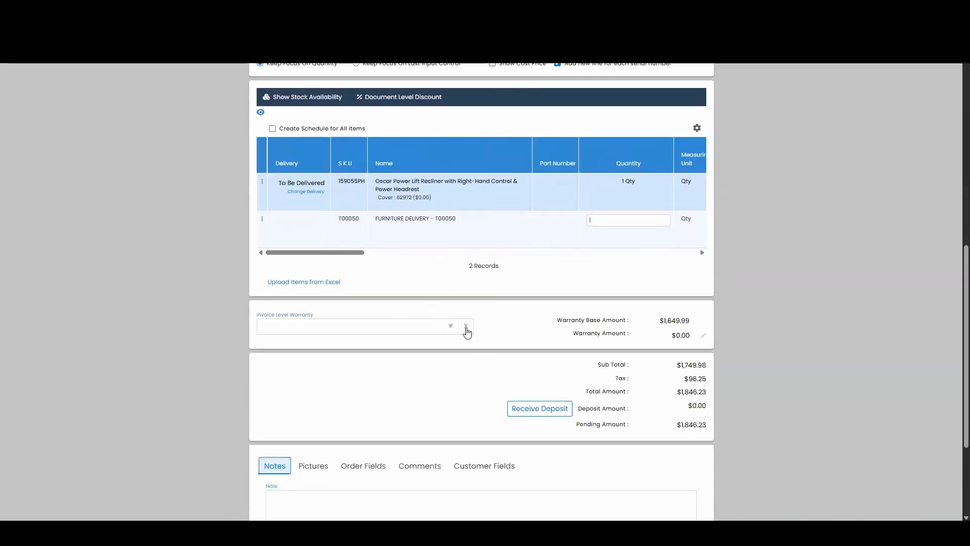
click(451, 327)
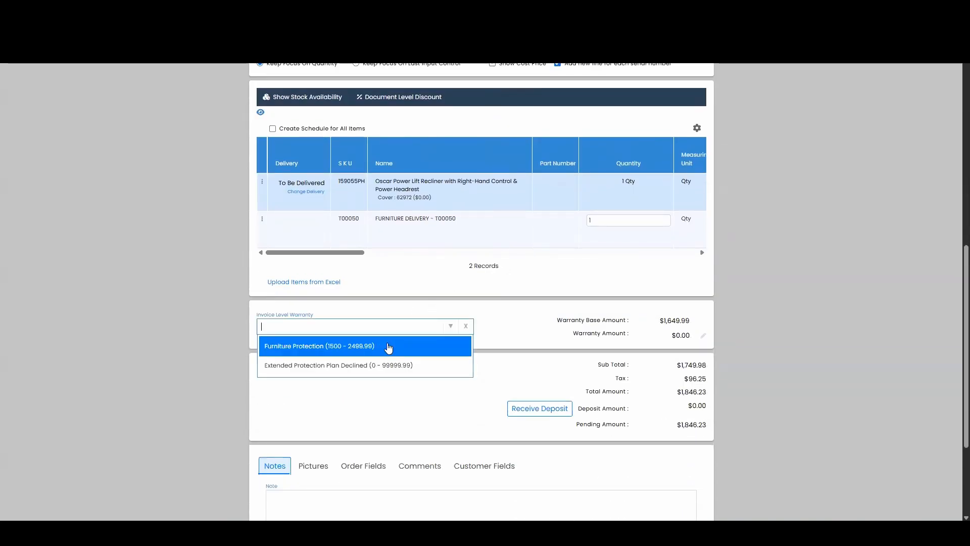
click(415, 351)
Create the sales order without printing it or capturing a customer signature
scroll(419, 301, down, 2)
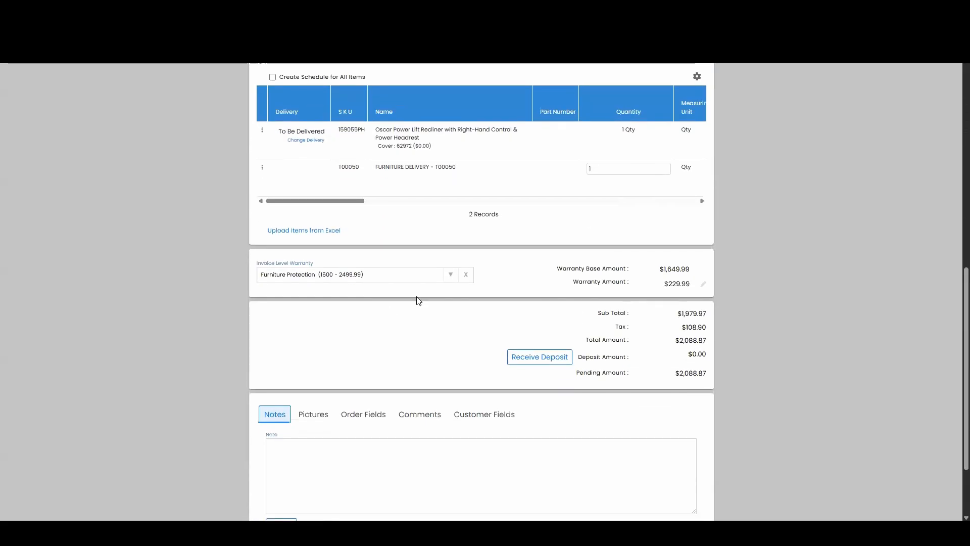
scroll(515, 282, down, 2)
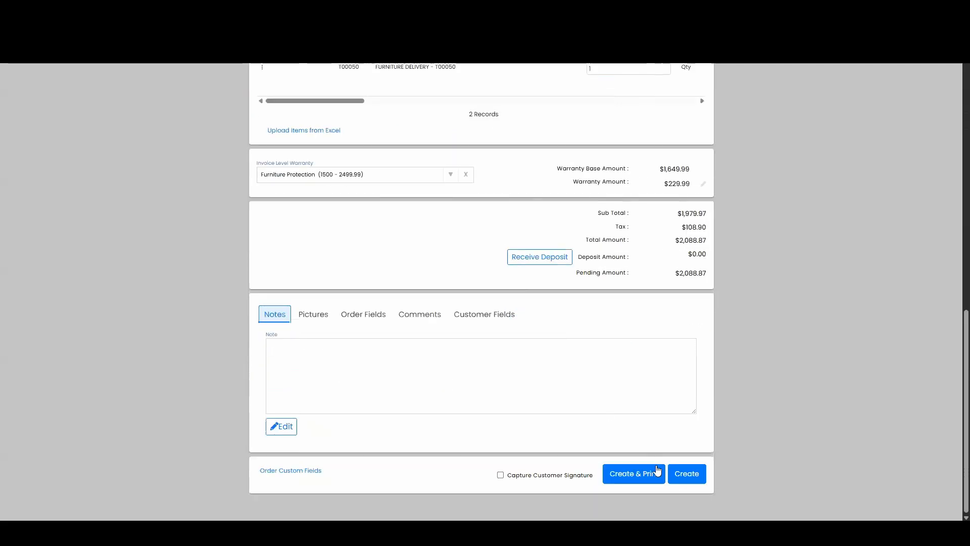
click(684, 473)
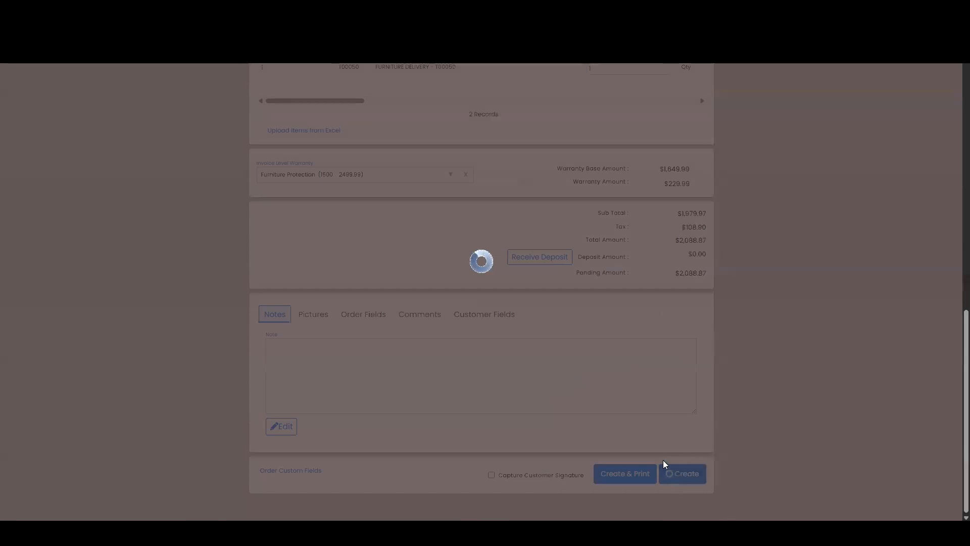